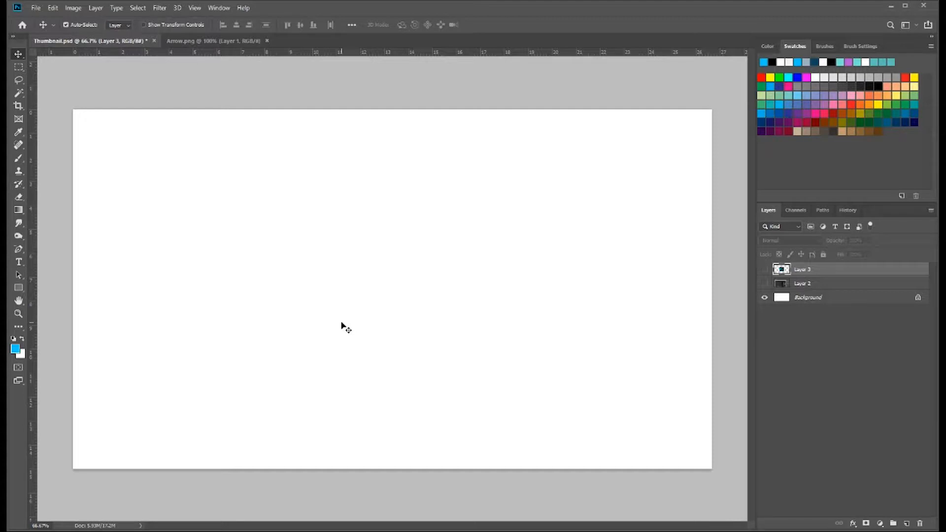
Step: Add a new layer directly above the Background and fill the whole canvas on it with black
left_click(799, 297)
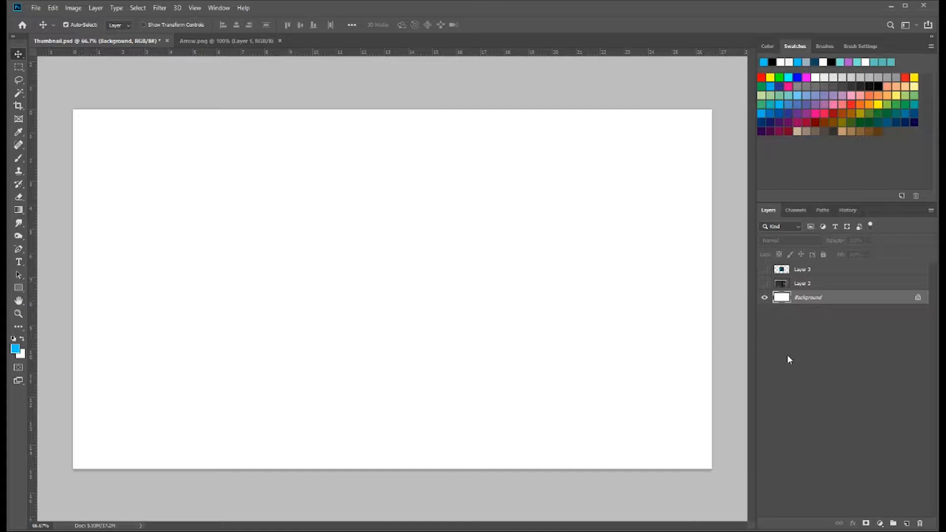
left_click(906, 523)
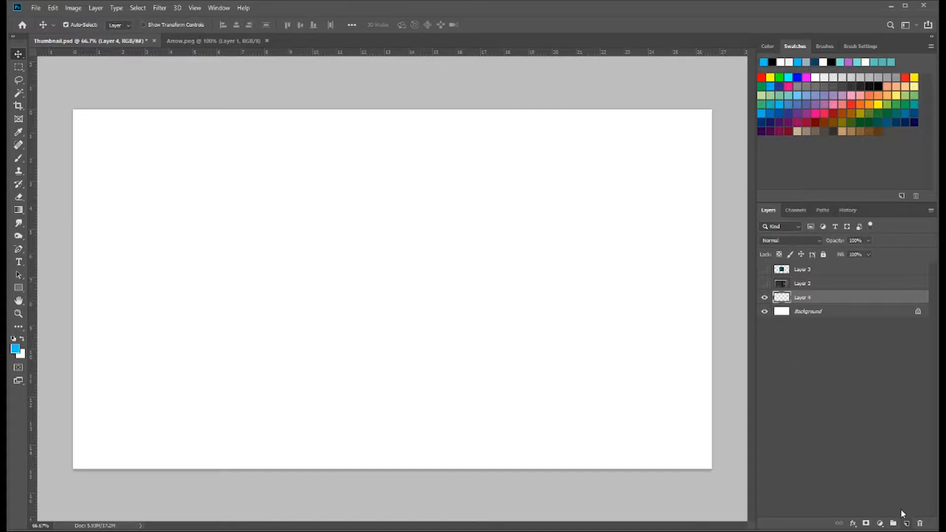
key("ctrl+a")
left_click(53, 8)
left_click(74, 177)
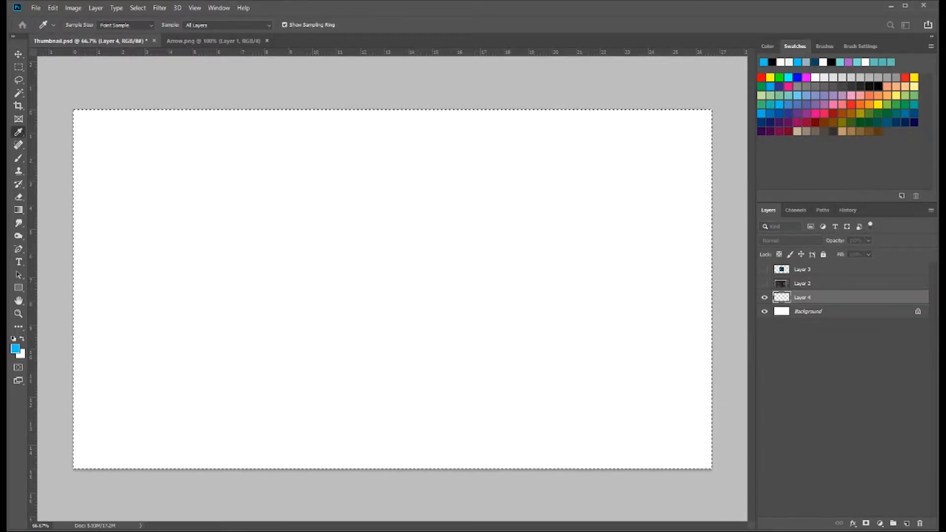
left_click(524, 196)
key("ctrl+d")
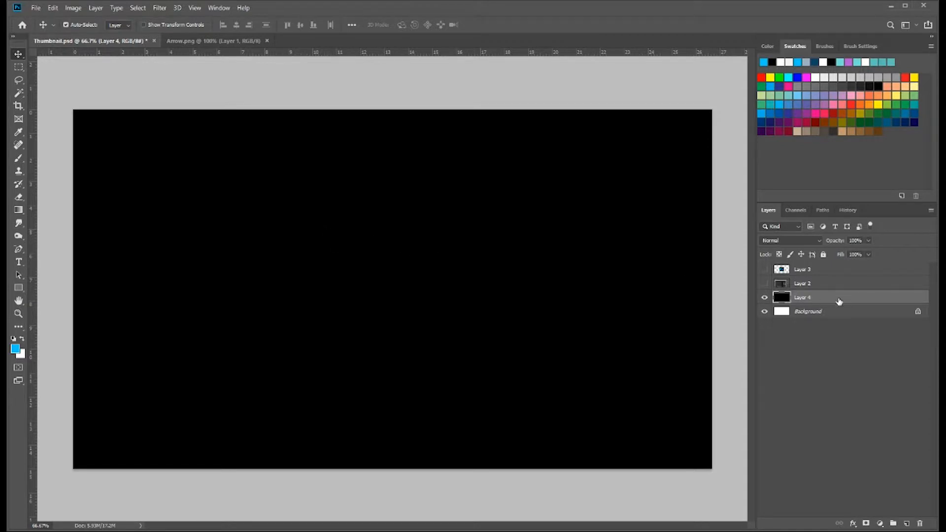
Step: Give the black layer a medium-blue inside stroke that frames the canvas edges
key("h")
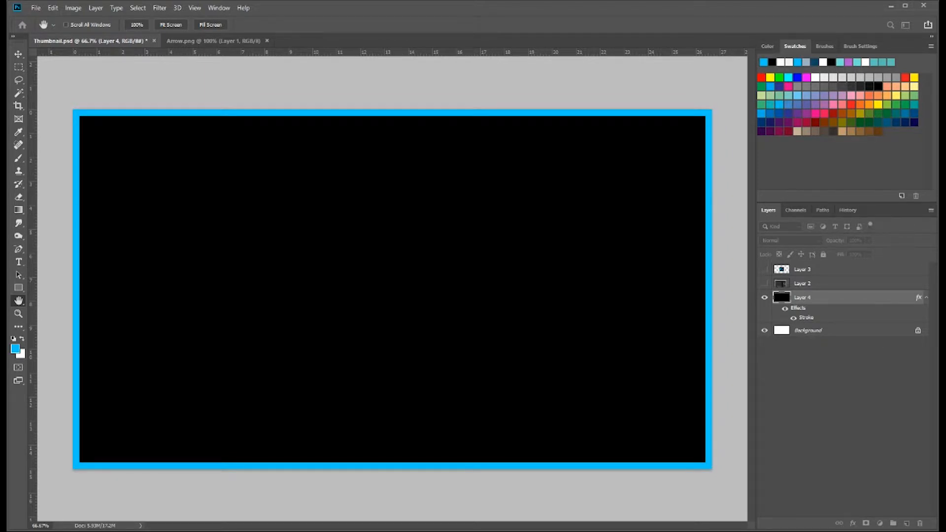
key("i")
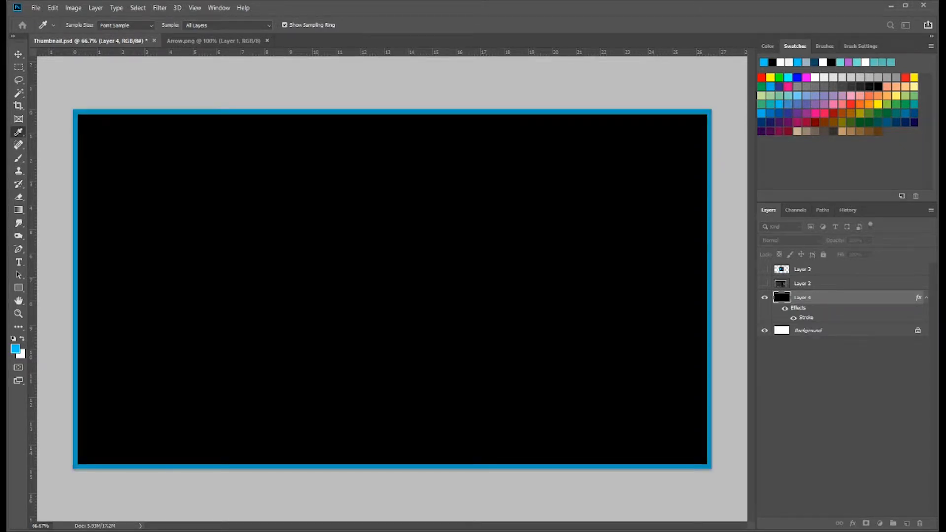
key("h")
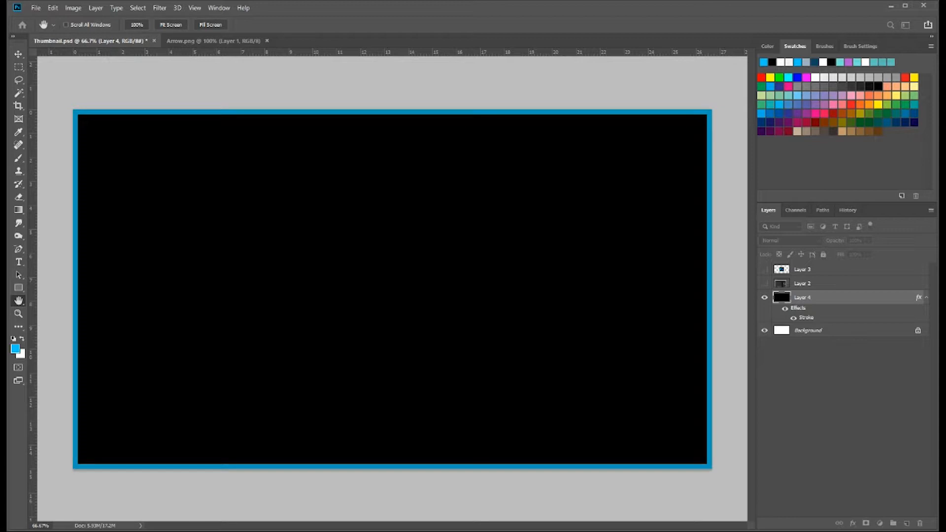
key("v")
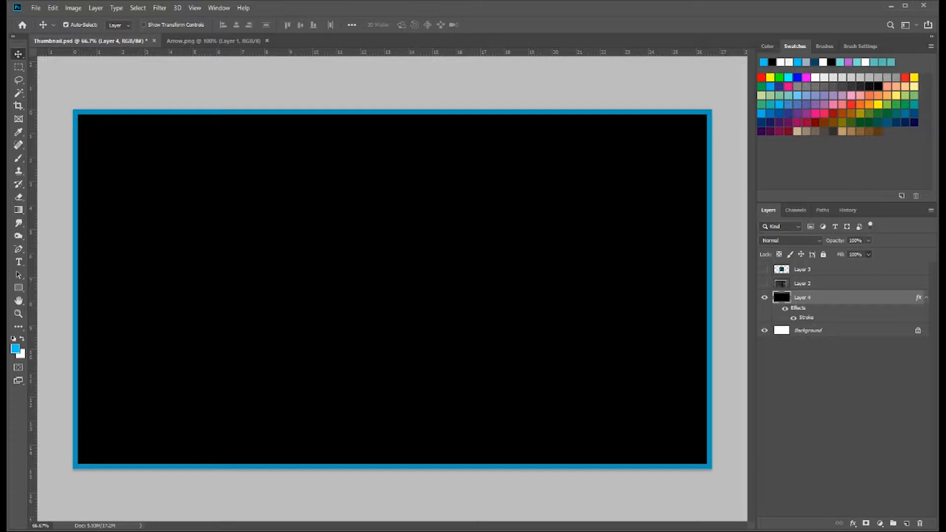
Step: Set the stroked layer's fill to 0% so only its border shows, and save the document
type("0")
key("Return")
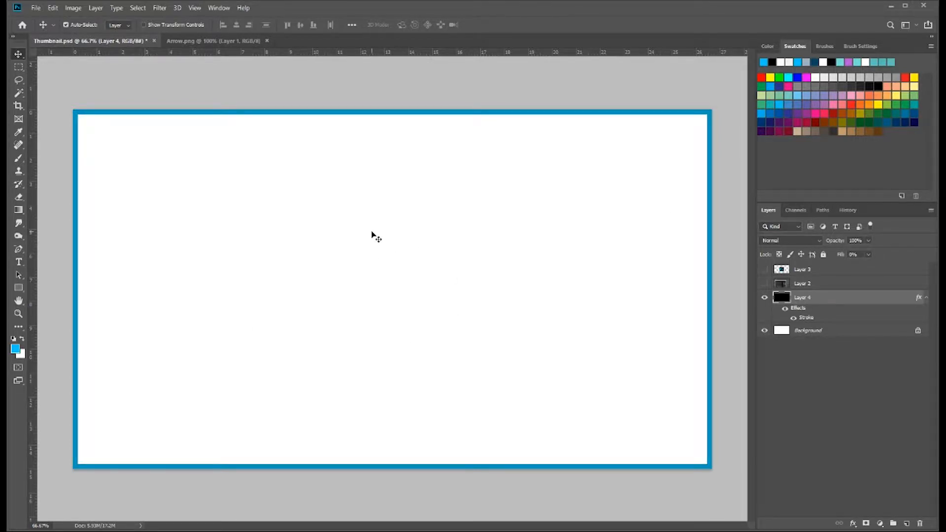
key("ctrl+s")
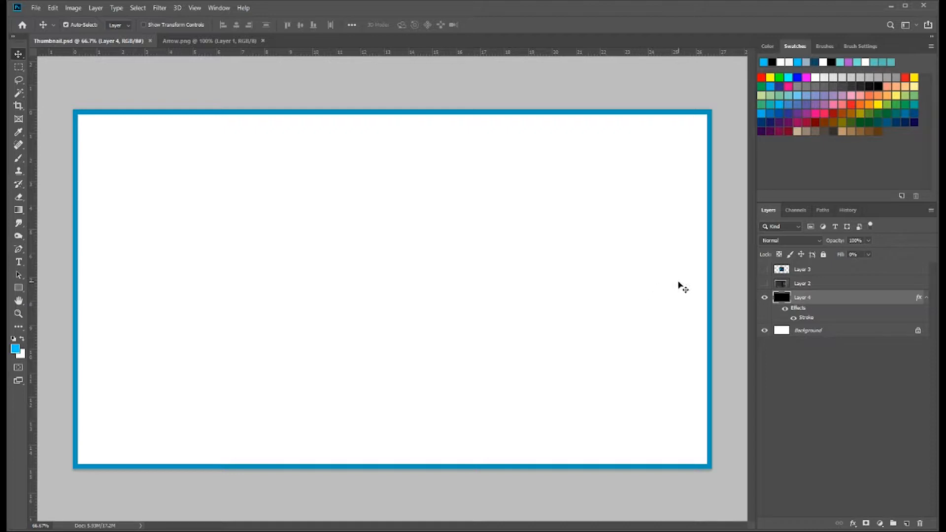
Step: Place the screenshot on Layer 2 beneath the border layer, make it visible, and save the document
left_click_drag(819, 290, 809, 324)
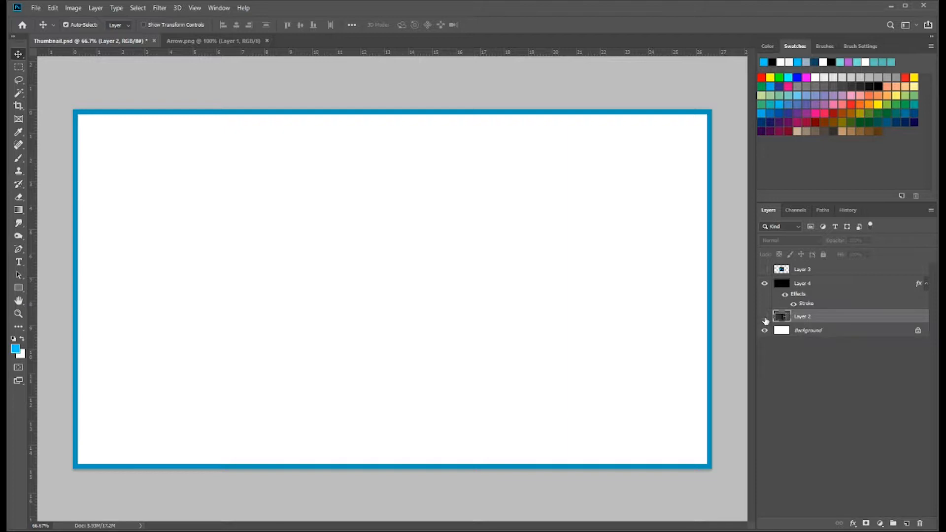
left_click(764, 318)
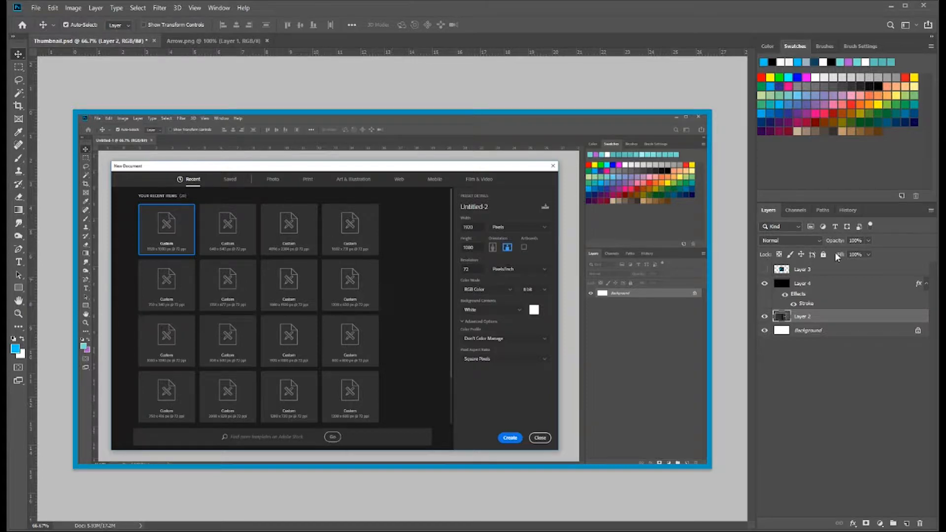
left_click(764, 284)
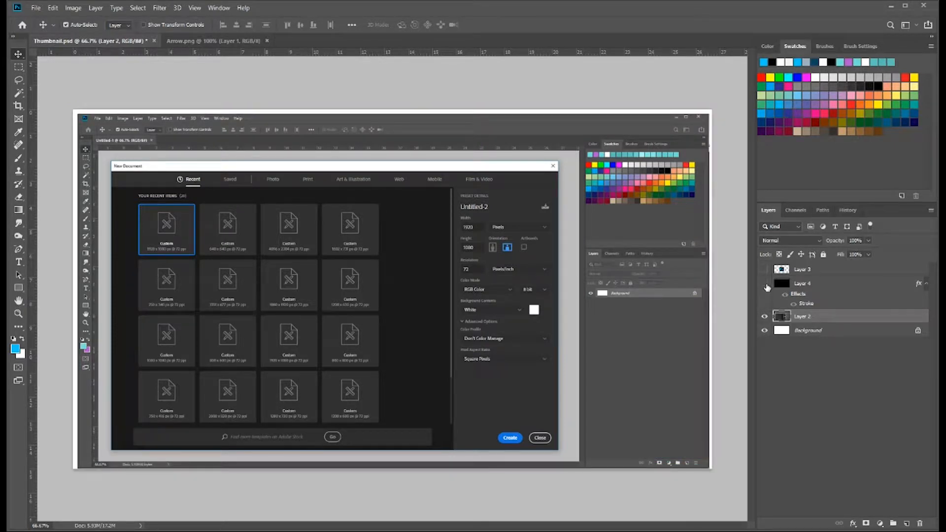
left_click(765, 285)
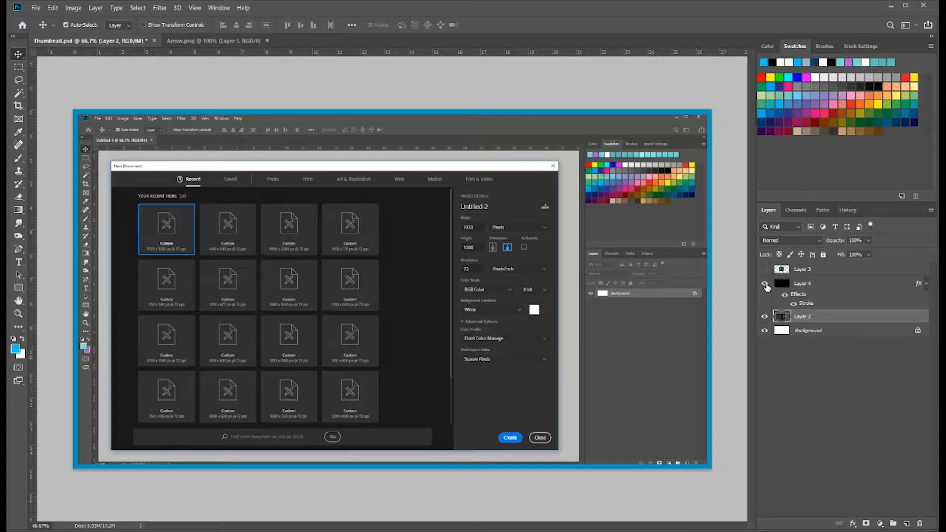
key("ctrl+s")
Step: Add a new layer above the screenshot on Layer 2 and fill the whole canvas on it with black
left_click(906, 523)
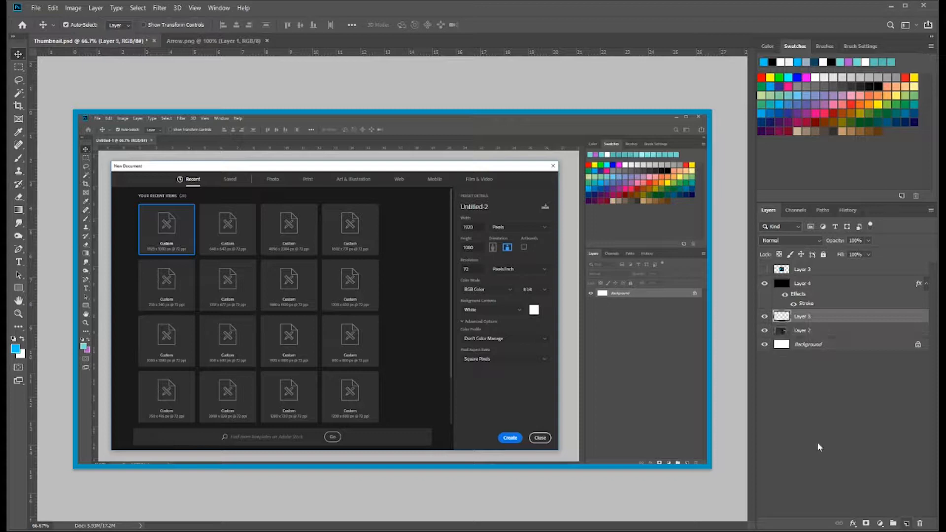
left_click(66, 25)
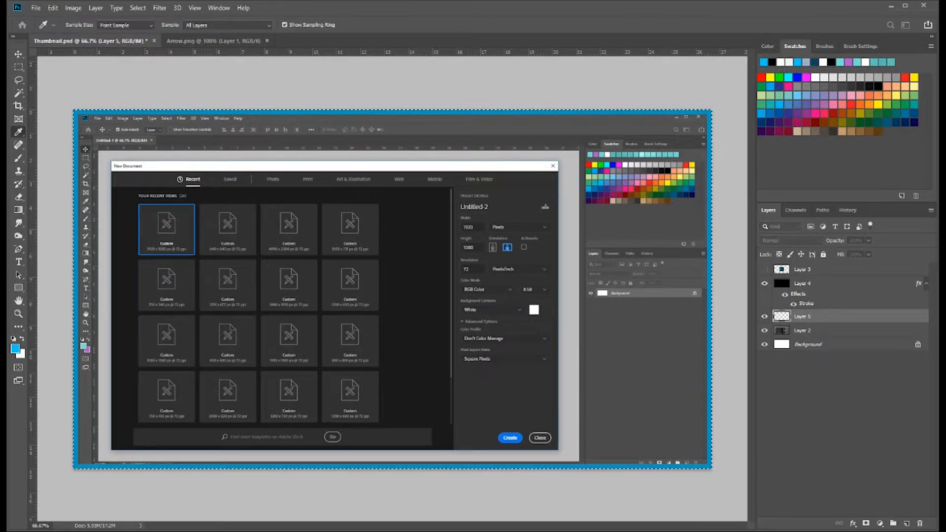
key("alt+BackSpace")
key("ctrl+d")
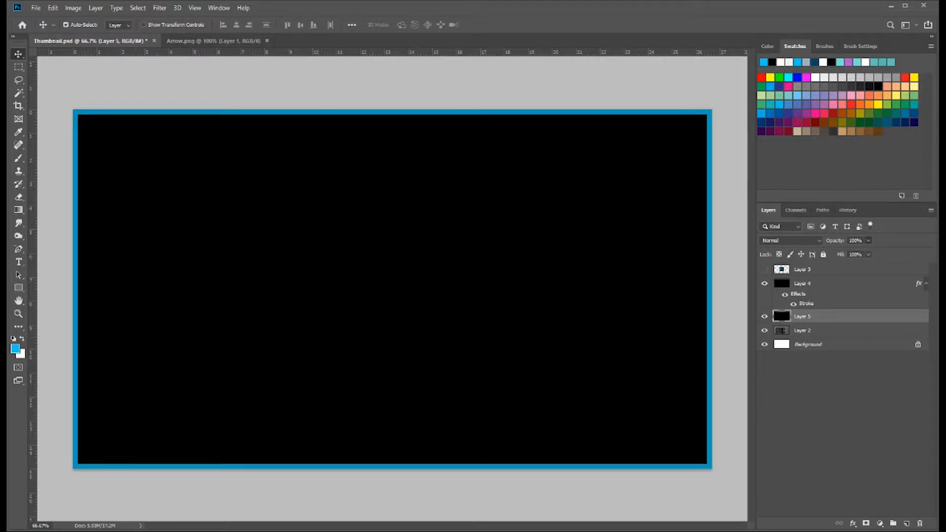
Step: Lower the black overlay's opacity to 70% to darken the screenshot, and save the document
key("9")
left_click_drag(835, 240, 830, 241)
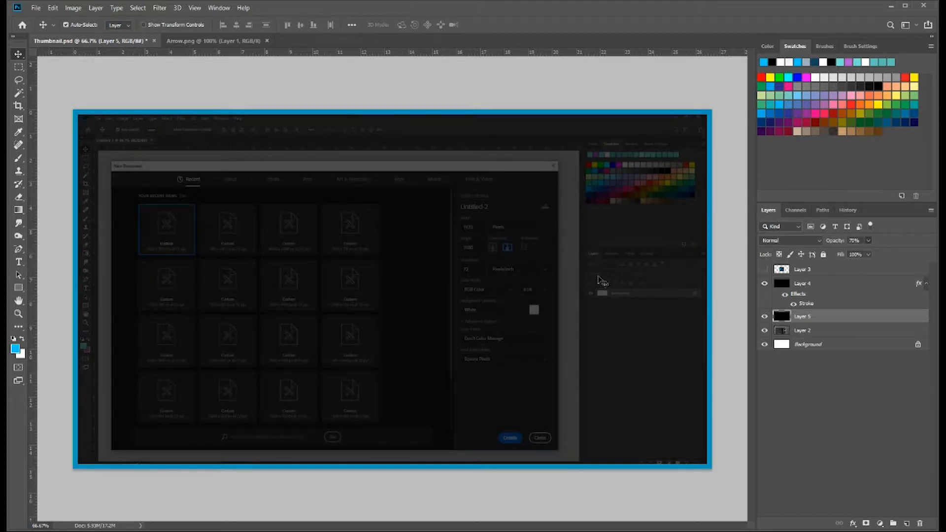
key("ctrl+s")
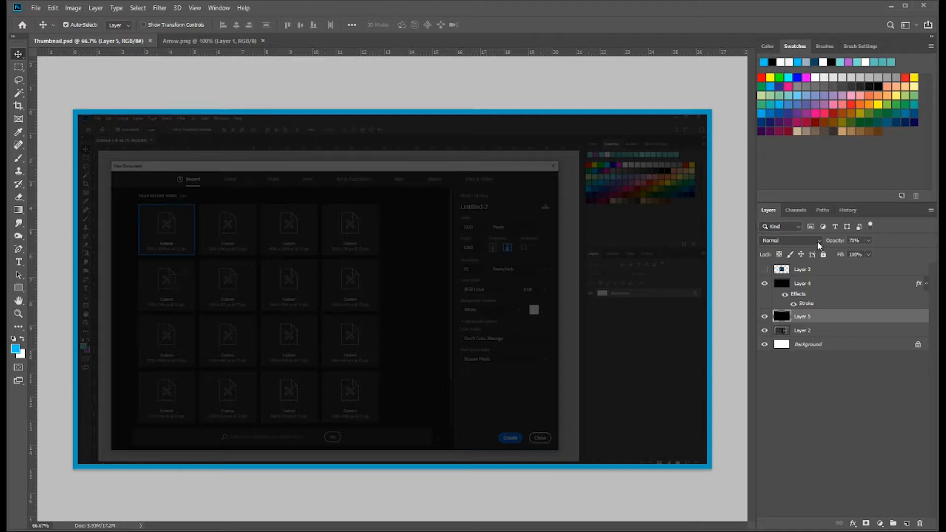
Step: Show the Ps logo on Layer 3, move it to the upper right of the canvas, and save the document
left_click(826, 284)
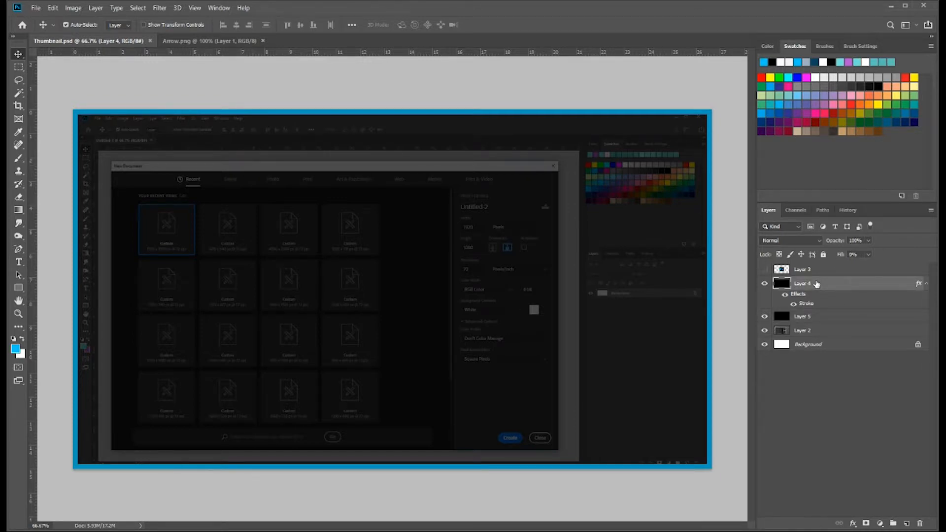
left_click(764, 269)
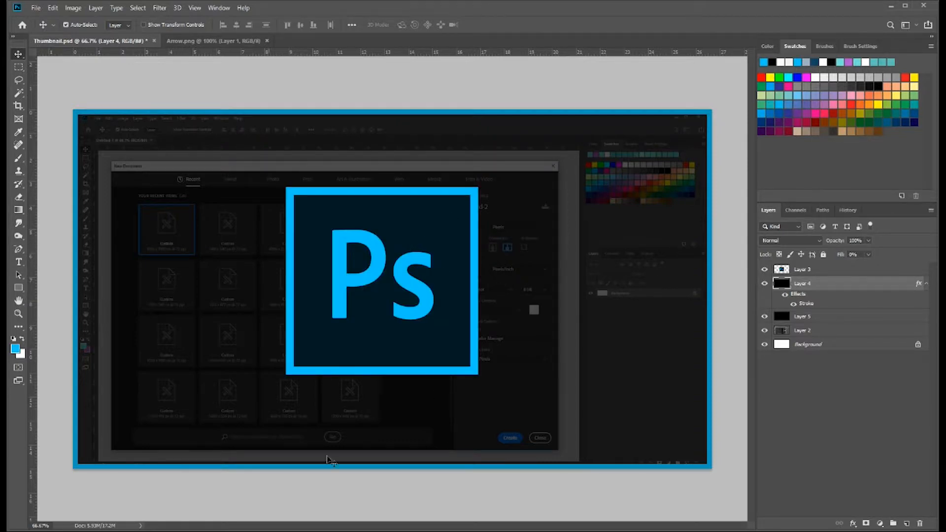
left_click_drag(372, 249, 571, 204)
key("ctrl+s")
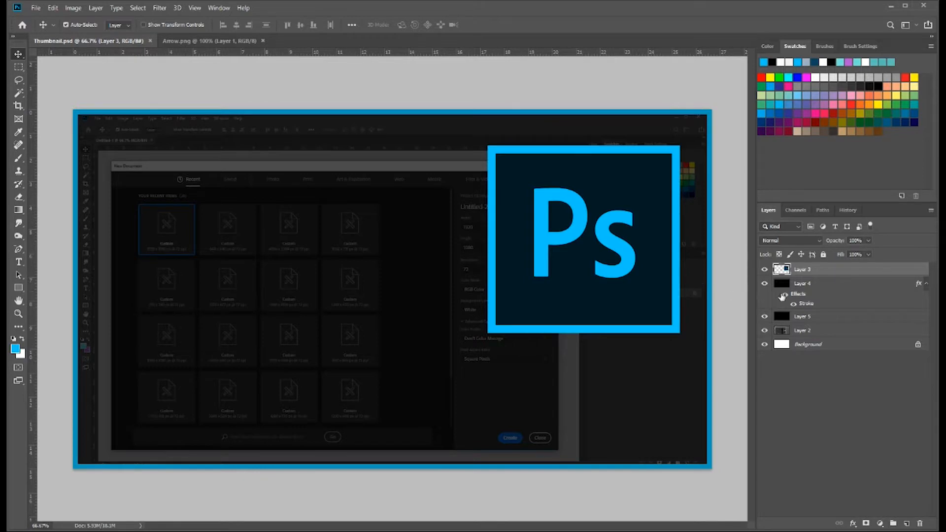
Step: Recolour the border layer's stroke to the bright blue of the Ps logo, and save the document
left_click(764, 283)
left_click(763, 283)
left_click(808, 306)
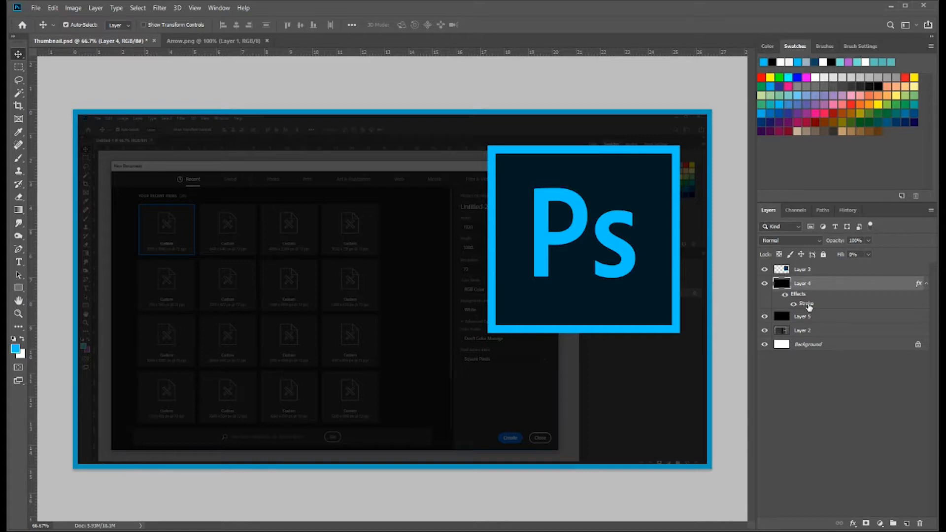
key("h")
key("i")
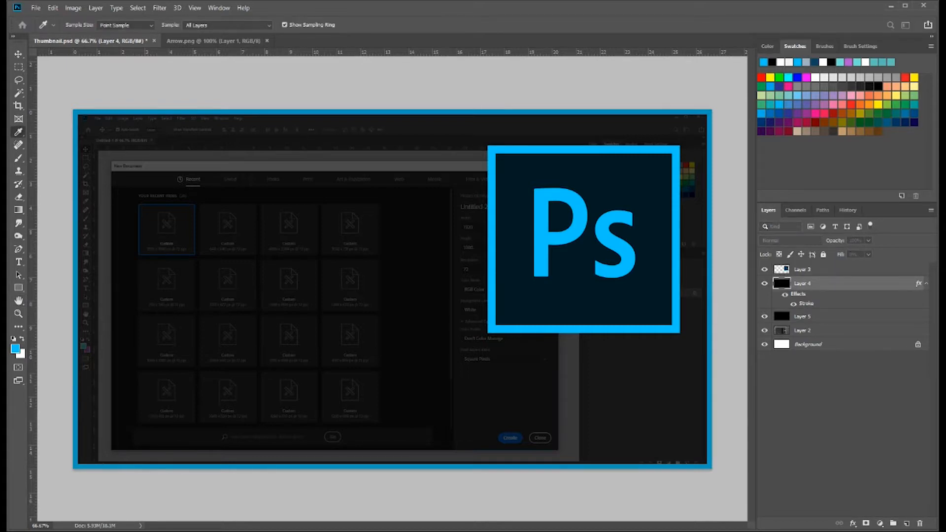
left_click(19, 343)
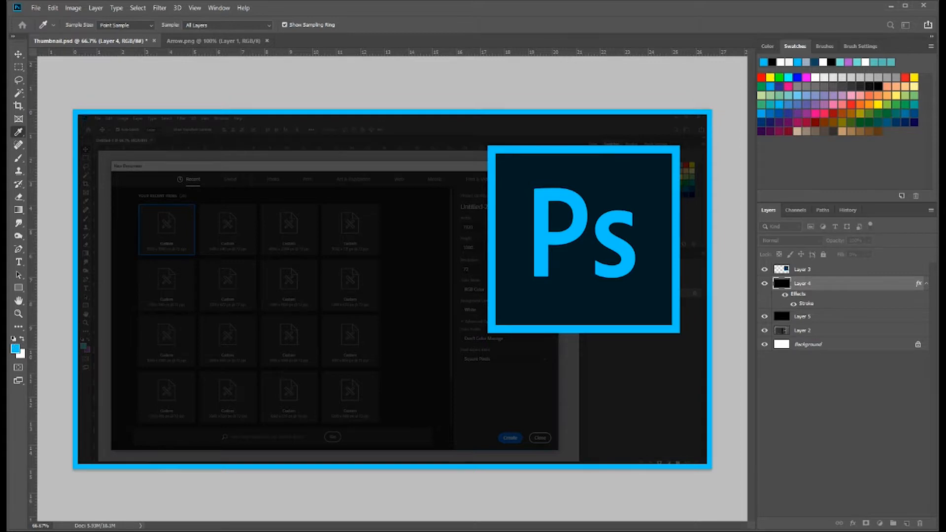
key("Return")
key("v")
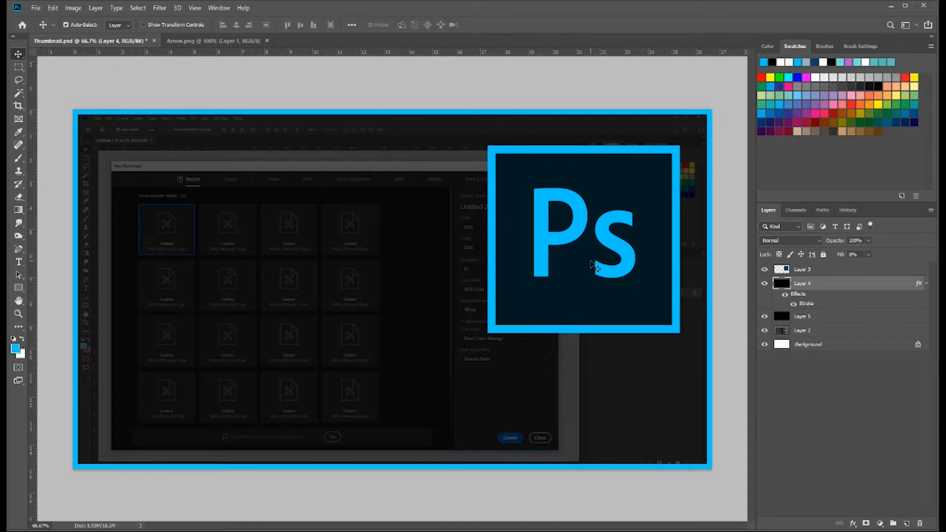
key("ctrl+s")
Step: Add the headline "HOW TO MAKE YOUTUBE THUMBNAILS WITH" in white Bebas Neue Bold, 90 pt, and position it between the left border and the logo
left_click(19, 262)
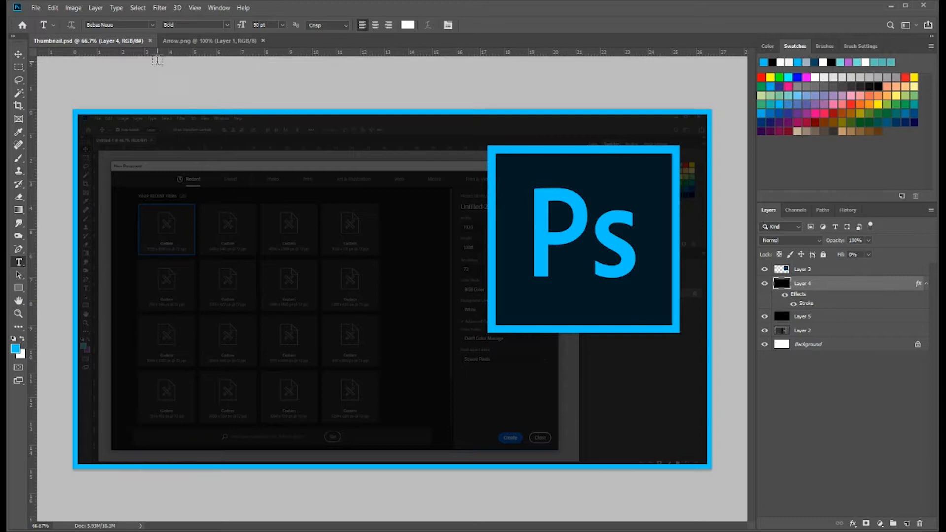
left_click(150, 25)
key("Return")
left_click(102, 211)
type("HOW ")
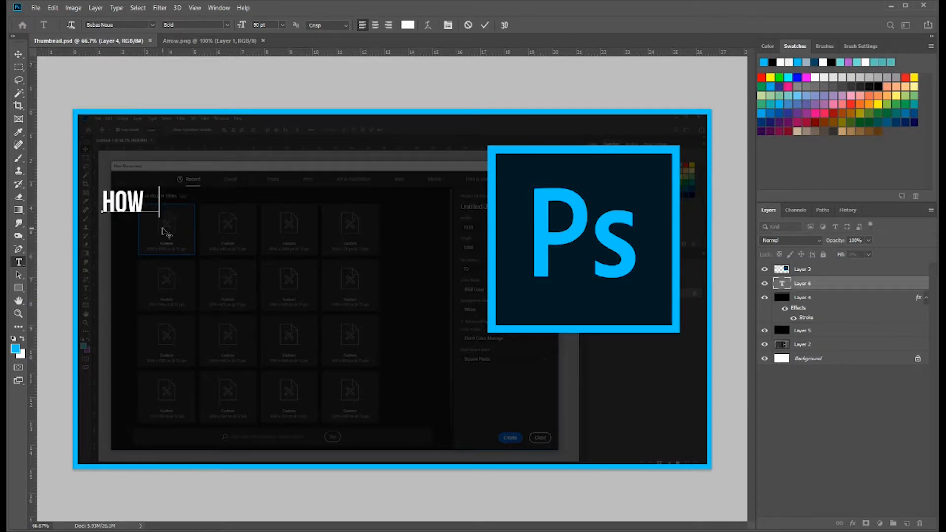
type("TO MAKE YOUTUB")
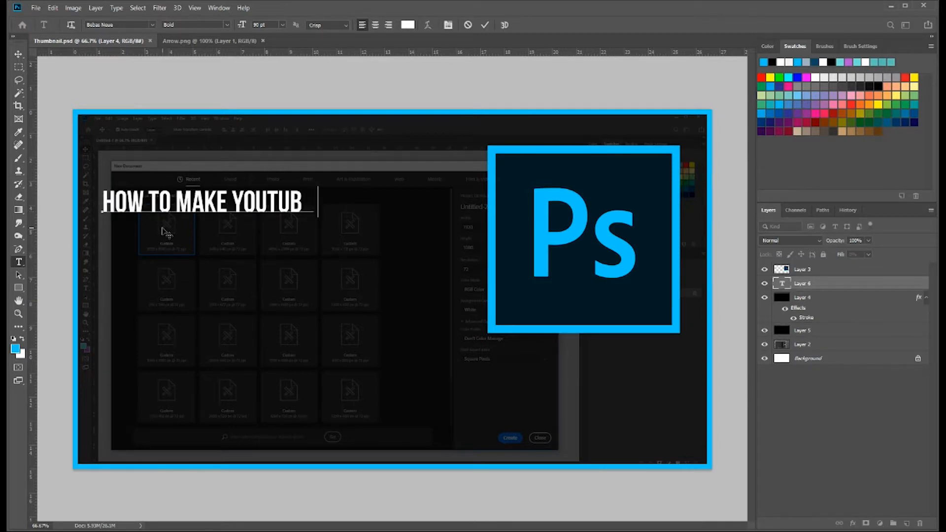
type("E THUMBNAILS WITH")
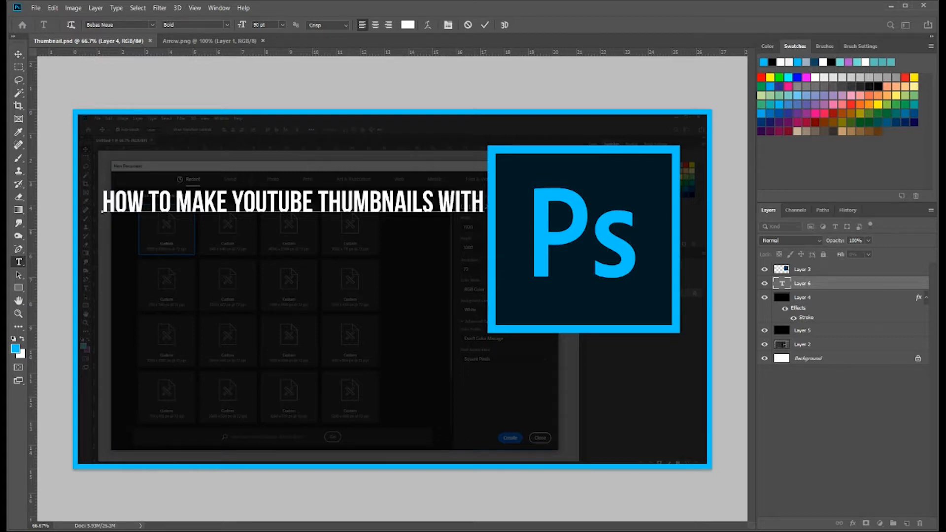
left_click(18, 53)
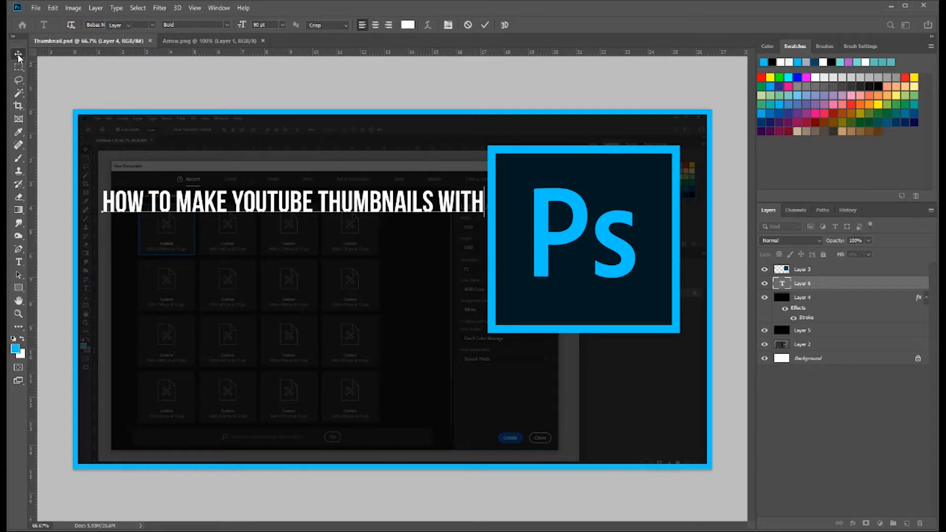
left_click_drag(217, 206, 191, 224)
Step: Add a separate text layer reading "PHOTOSHOP" and align it directly beneath the start of the headline
left_click(18, 262)
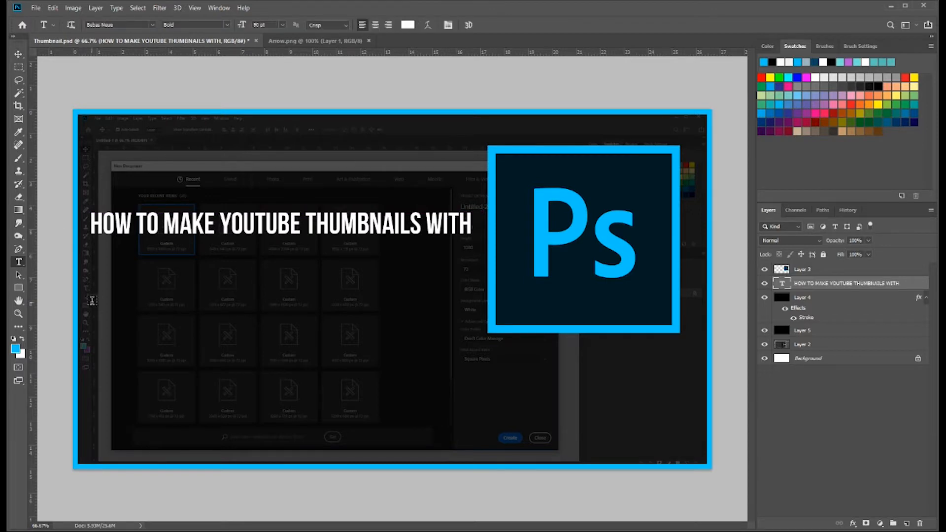
left_click(108, 327)
type("PHOTOSHOP")
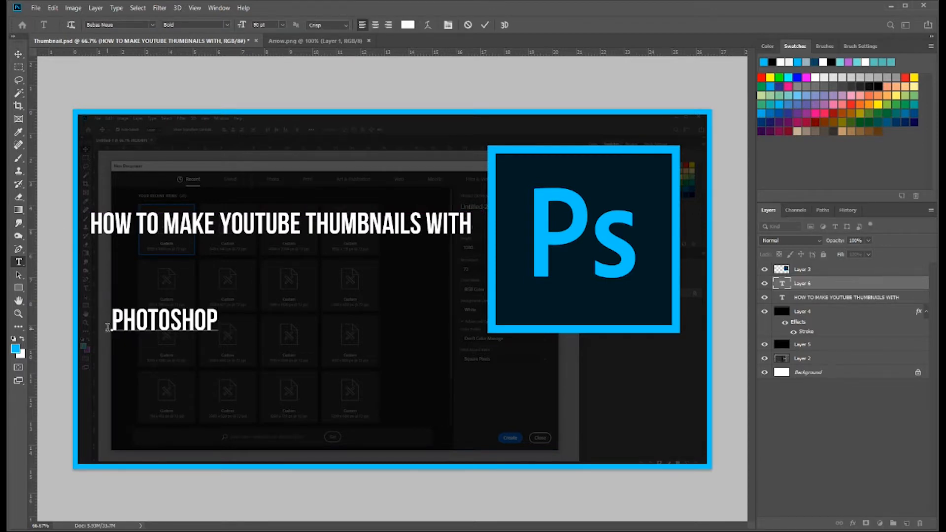
left_click(18, 54)
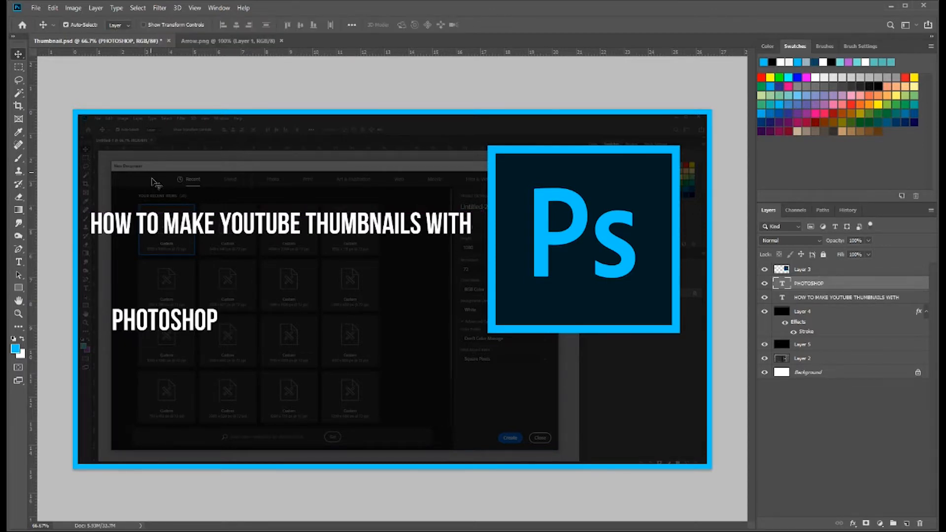
left_click_drag(126, 320, 106, 255)
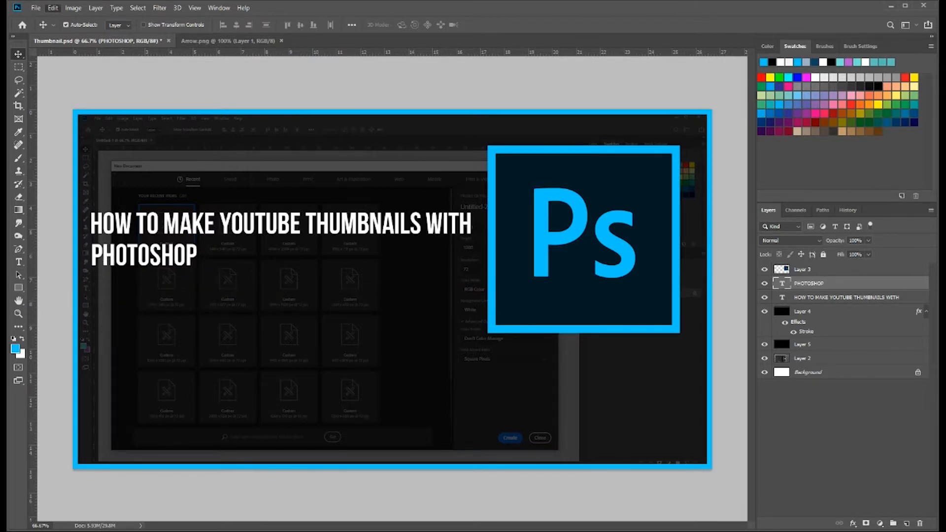
Step: Scale the PHOTOSHOP text proportionally to about 359% so its box spans the headline's width
key("ctrl+t")
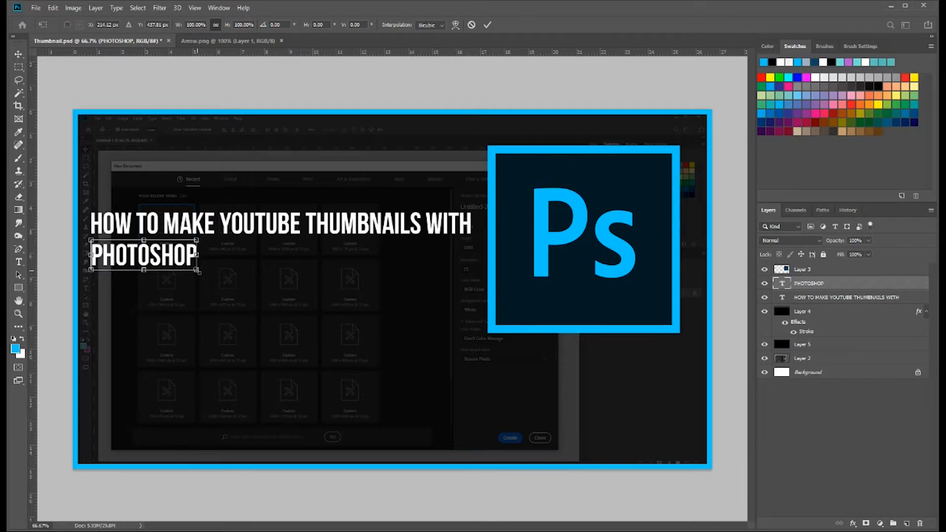
left_click_drag(197, 270, 449, 423)
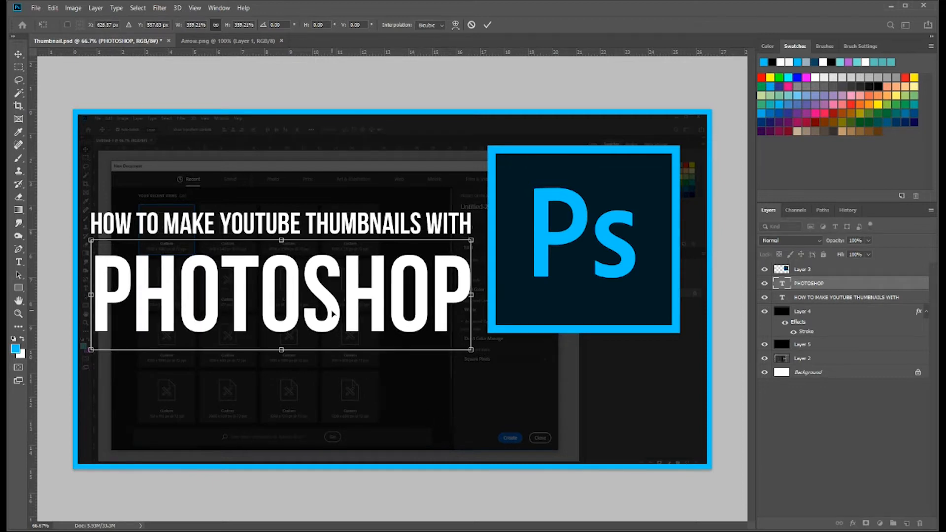
key("Return")
Step: Move the PHOTOSHOP text up close under the headline and enlarge it slightly to match the headline's width
left_click_drag(161, 272, 162, 252)
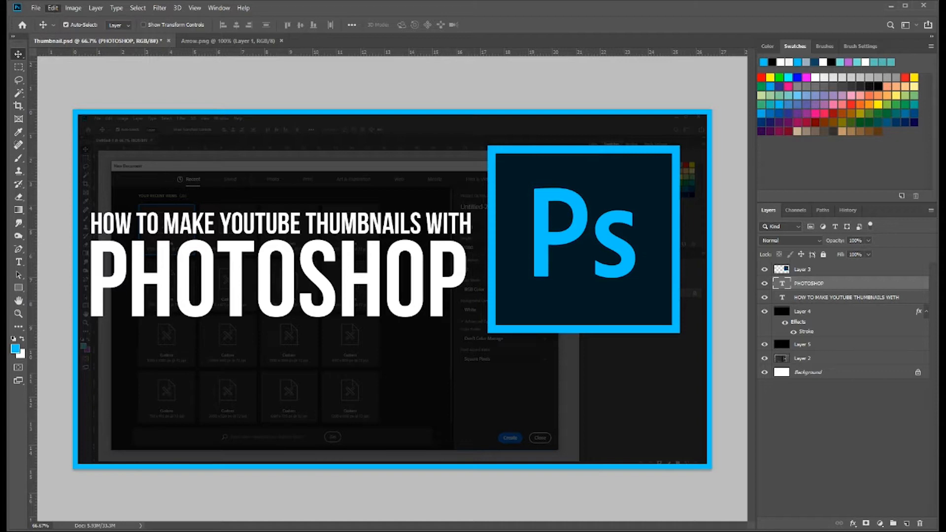
key("ctrl+t")
left_click_drag(465, 332, 472, 338)
key("Return")
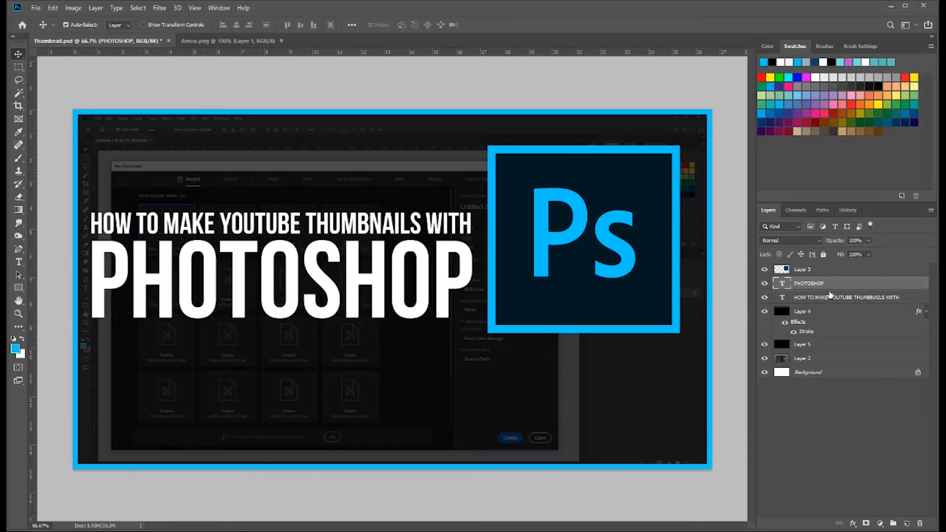
Step: Reorder the PHOTOSHOP text layer below the headline text layer
left_click_drag(829, 287, 818, 298)
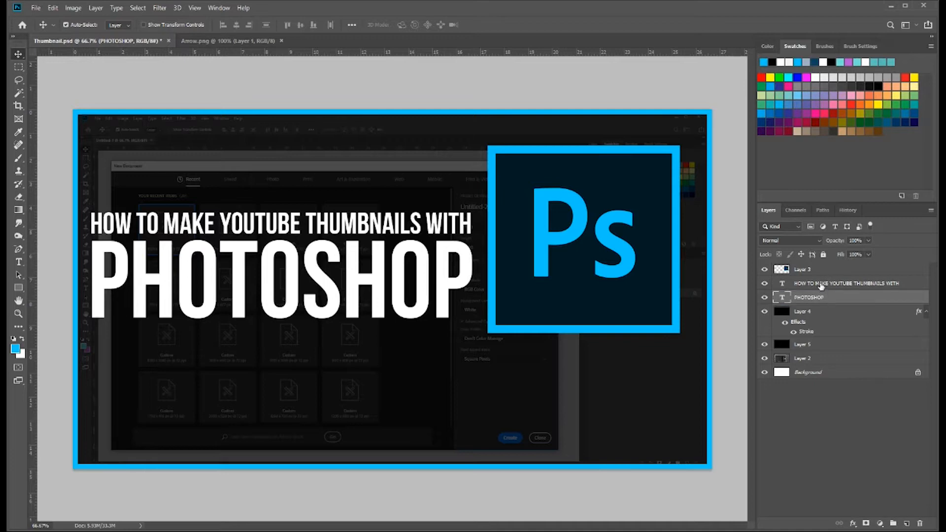